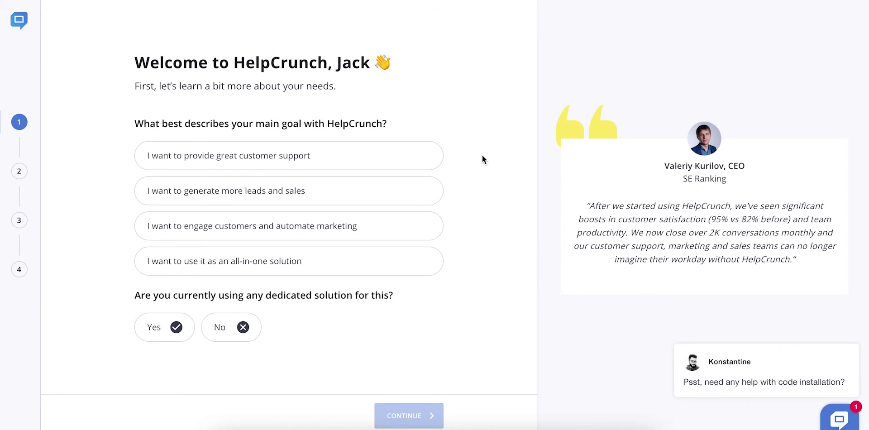
Step: Set the main goal to "I want to use it as an all-in-one solution" and answer No to using a dedicated solution
{"action": "left_click", "coordinate": [422, 158]}
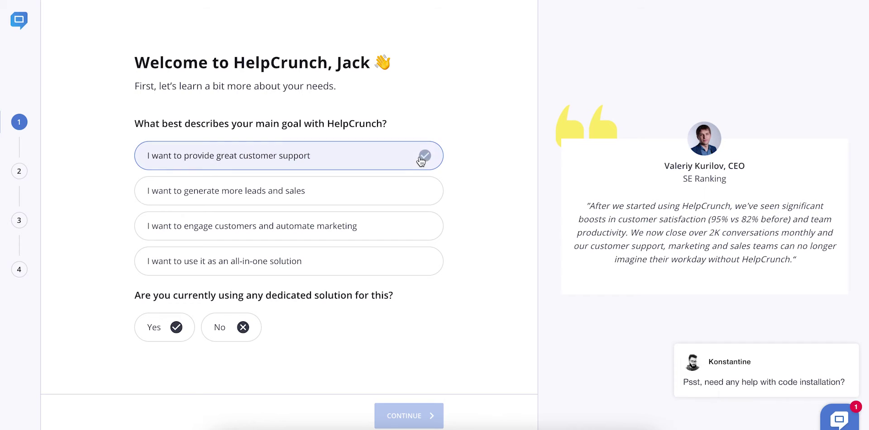
{"action": "left_click", "coordinate": [421, 192]}
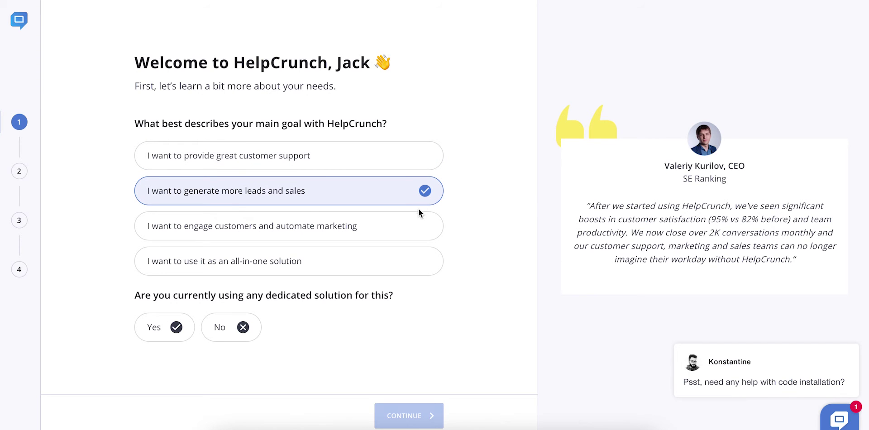
{"action": "left_click", "coordinate": [419, 231]}
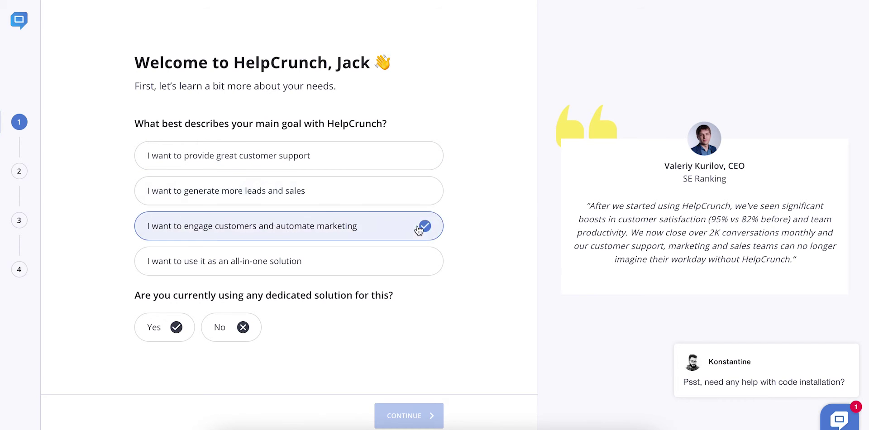
{"action": "left_click", "coordinate": [415, 264]}
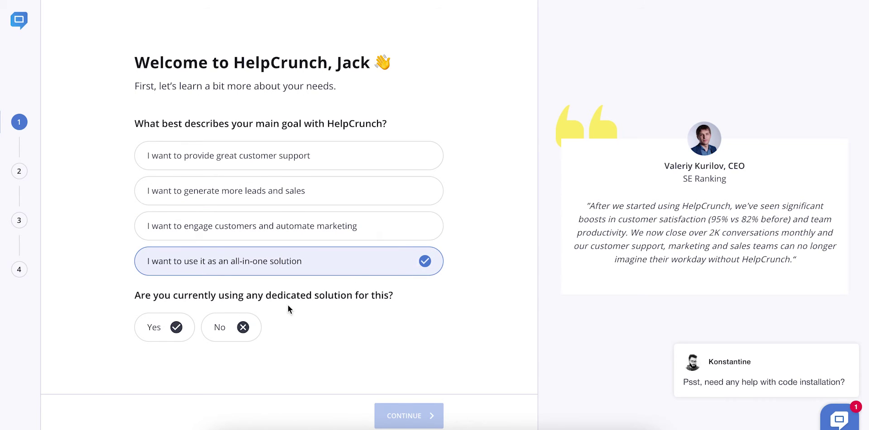
{"action": "left_click", "coordinate": [244, 333]}
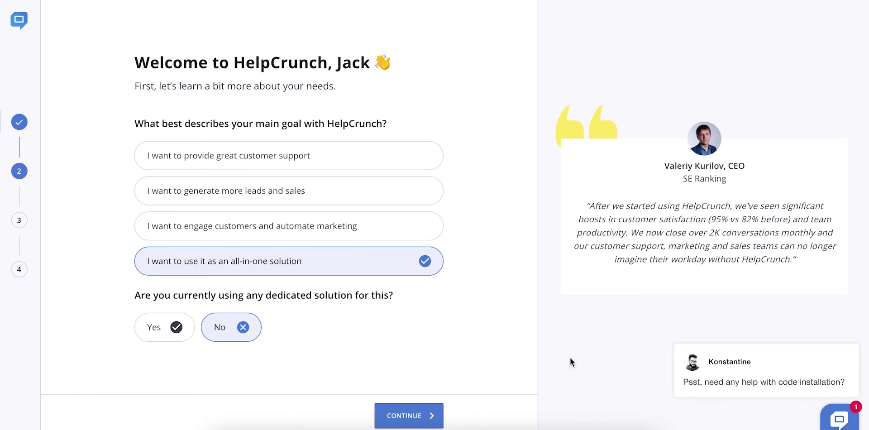
Step: Reply "Hi!" to the support agent's message about code installation
{"action": "mouse_move", "coordinate": [755, 376]}
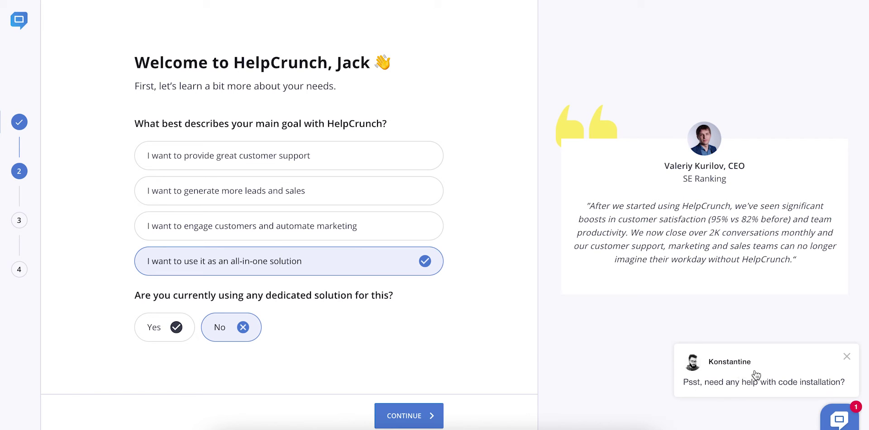
{"action": "left_click", "coordinate": [781, 375]}
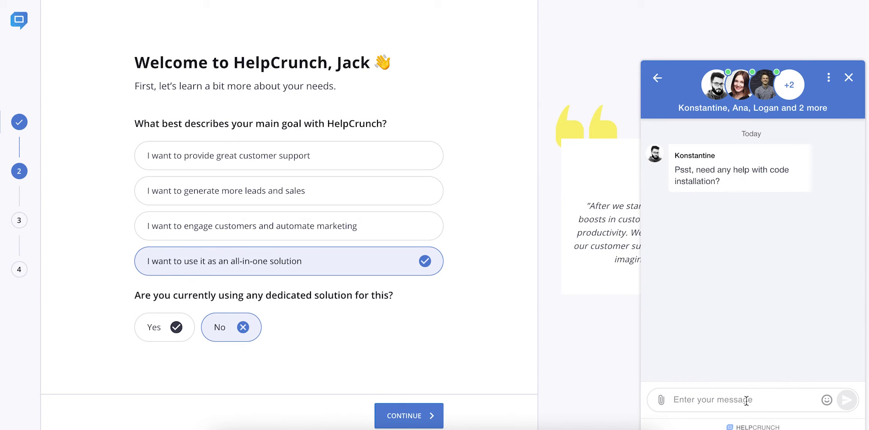
{"action": "type", "text": "Hi!"}
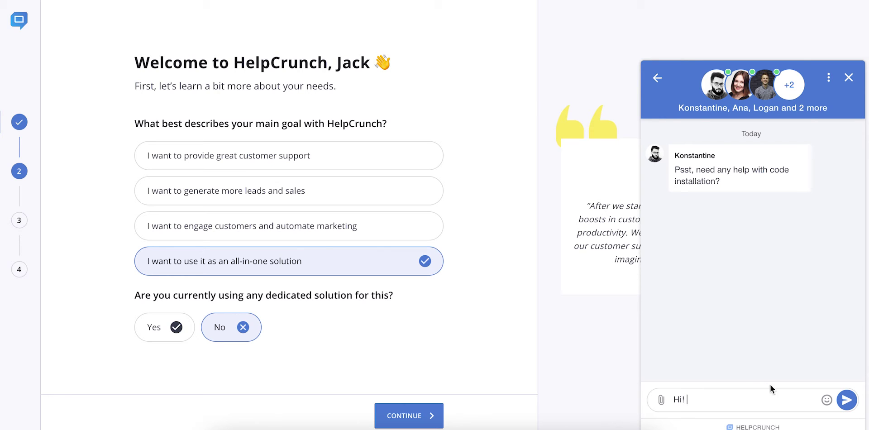
{"action": "left_click", "coordinate": [845, 400]}
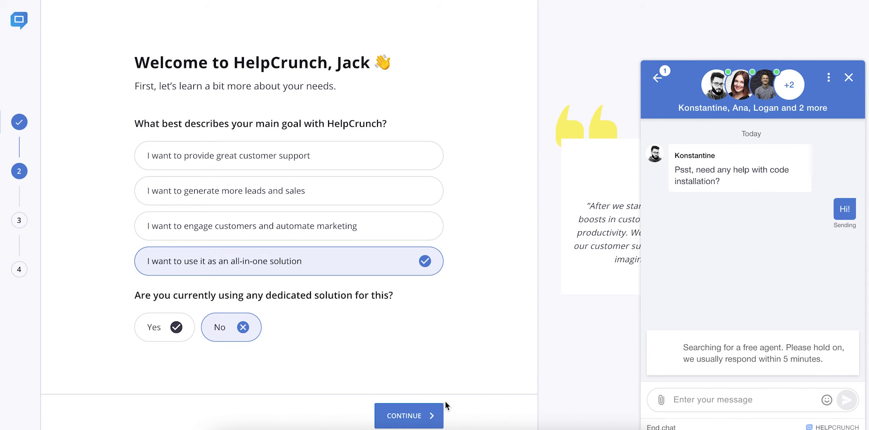
Step: Continue to the widget customization and set the widget integration to Live chat only
{"action": "left_click", "coordinate": [426, 414]}
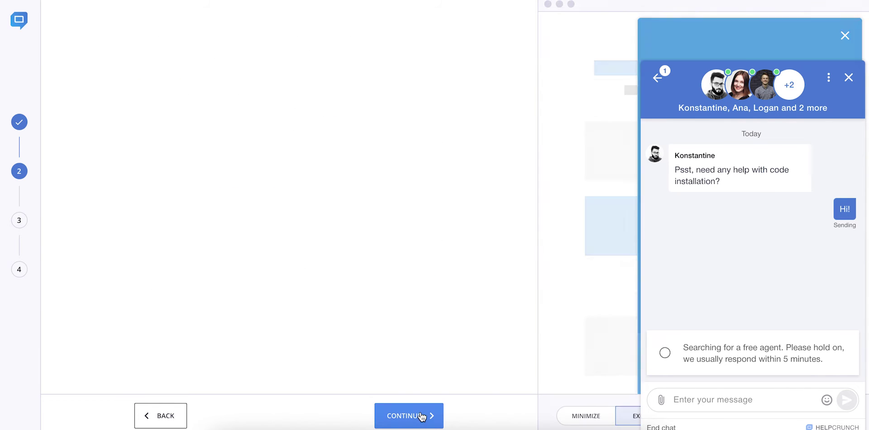
{"action": "left_click", "coordinate": [849, 79]}
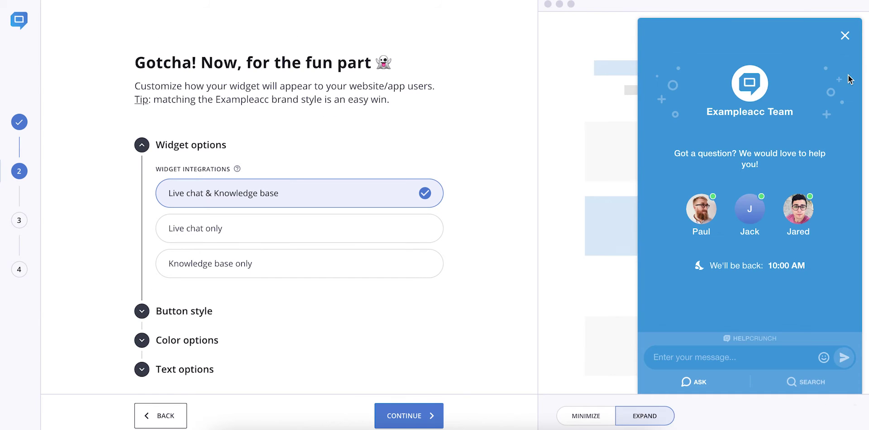
{"action": "left_click", "coordinate": [360, 269]}
{"action": "left_click", "coordinate": [364, 232]}
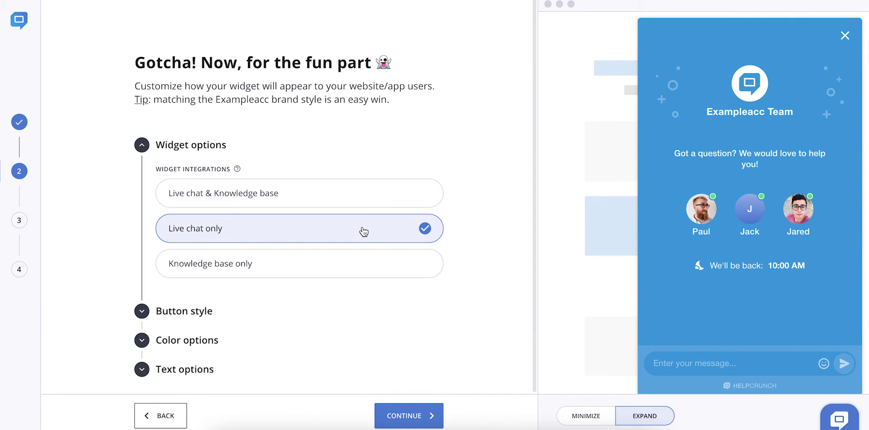
Step: Set the widget button style to the Tab type with the HelpCrunch logo icon, positioned on the right
{"action": "left_click", "coordinate": [202, 311]}
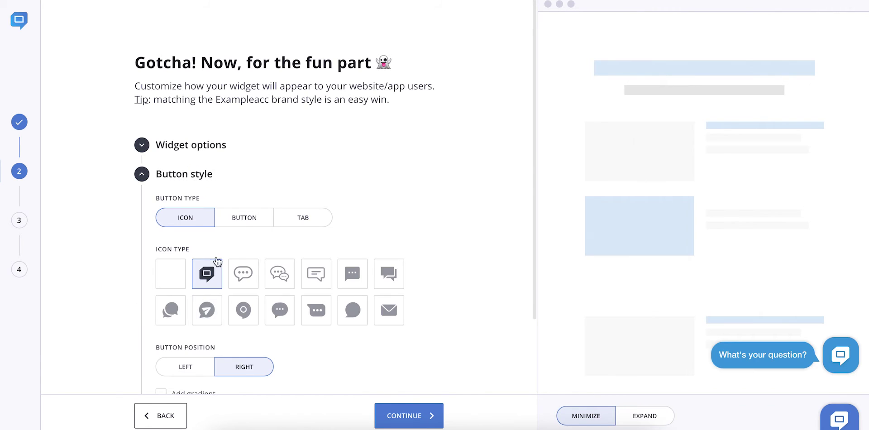
{"action": "left_click", "coordinate": [242, 220]}
{"action": "left_click", "coordinate": [307, 219]}
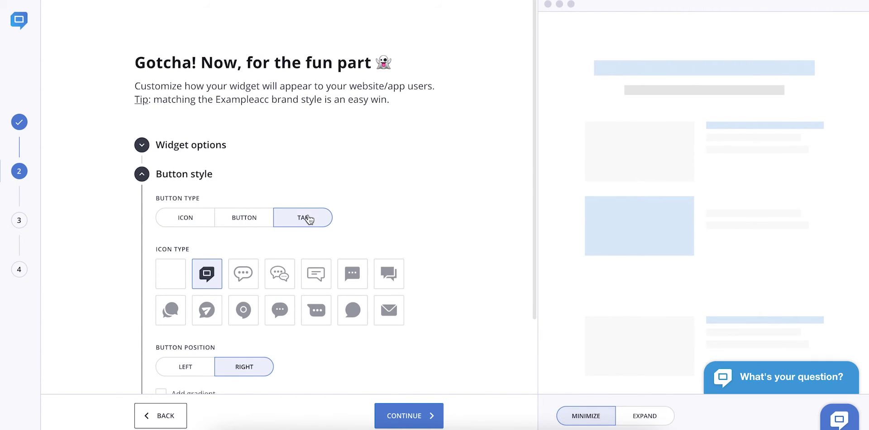
{"action": "left_click", "coordinate": [238, 281]}
{"action": "left_click", "coordinate": [207, 279]}
{"action": "scroll", "coordinate": [205, 276], "scroll_direction": "down", "scroll_amount": 1}
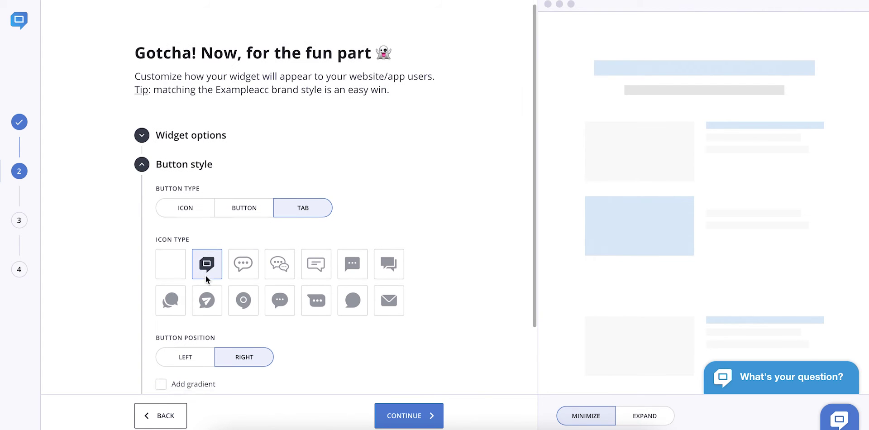
{"action": "scroll", "coordinate": [205, 275], "scroll_direction": "down", "scroll_amount": 2}
{"action": "left_click", "coordinate": [204, 291]}
{"action": "left_click", "coordinate": [250, 295]}
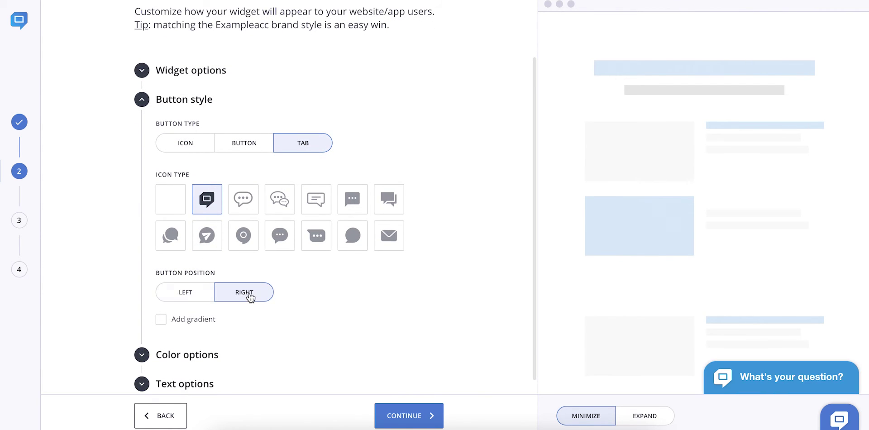
Step: Try several widget colors and choose the bright green one
{"action": "left_click", "coordinate": [200, 353]}
{"action": "left_click", "coordinate": [238, 272]}
{"action": "left_click", "coordinate": [262, 241]}
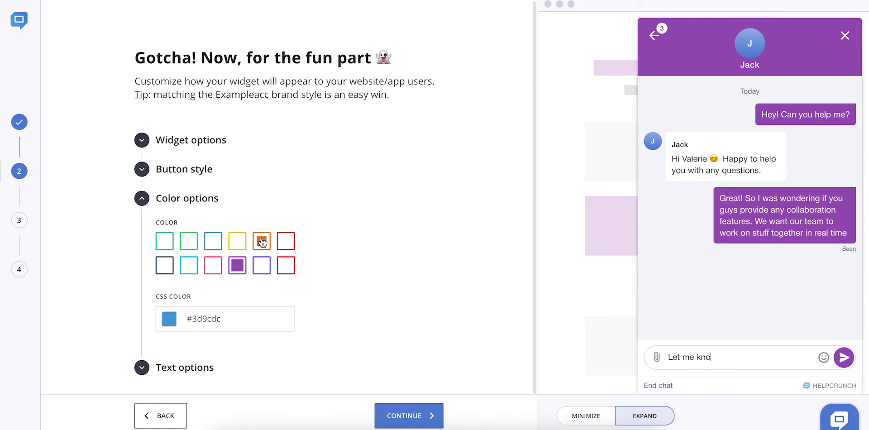
{"action": "left_click", "coordinate": [189, 265]}
{"action": "left_click", "coordinate": [193, 246]}
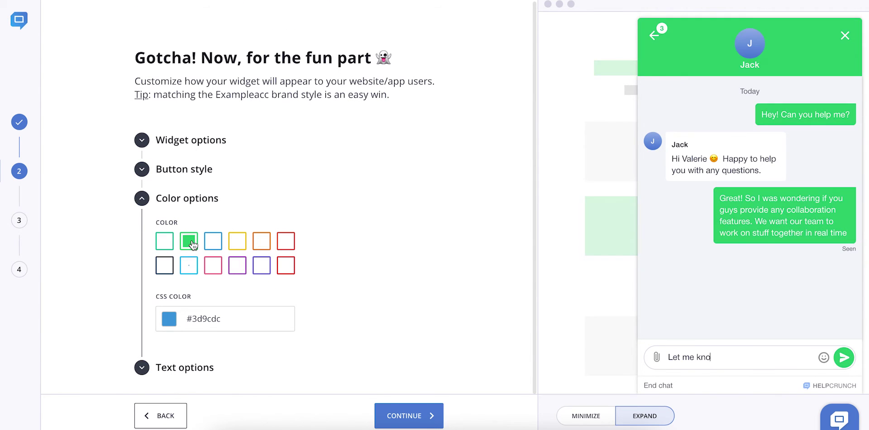
Step: Set the widget's button text to "Chat with us!" and continue to the installation stage
{"action": "left_click", "coordinate": [178, 362]}
{"action": "scroll", "coordinate": [183, 361], "scroll_direction": "down", "scroll_amount": 1}
{"action": "left_click", "coordinate": [273, 352]}
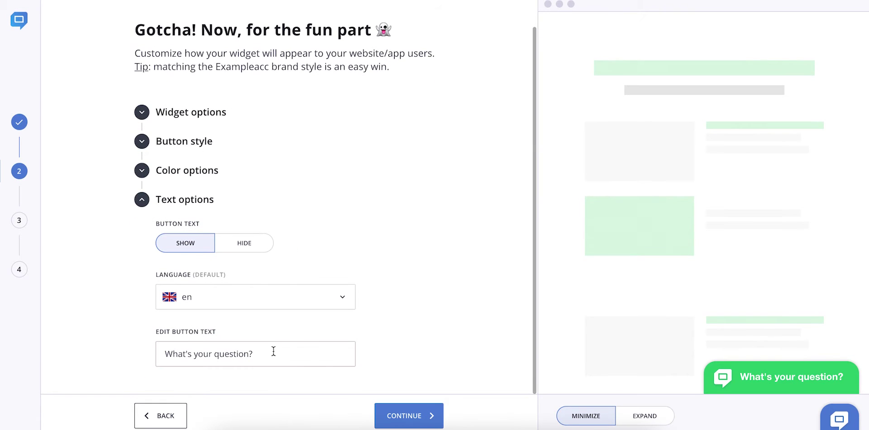
{"action": "left_click_drag", "start_coordinate": [282, 352], "coordinate": [158, 352]}
{"action": "type", "text": "C"}
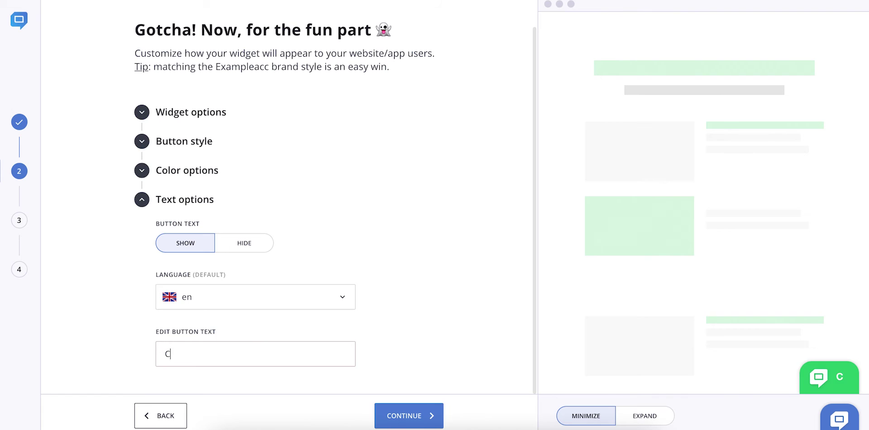
{"action": "type", "text": "hat with us!"}
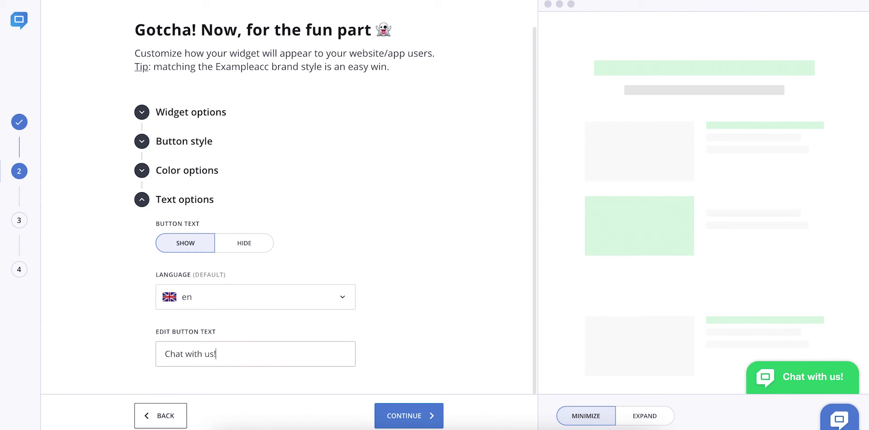
{"action": "left_click", "coordinate": [409, 416]}
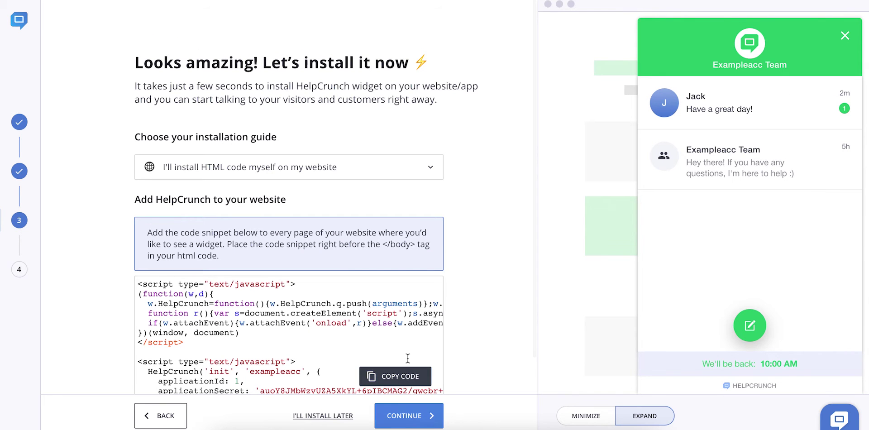
Step: Look through the platforms offered as installation guides, keeping the option to install the HTML code yourself
{"action": "left_click", "coordinate": [429, 170]}
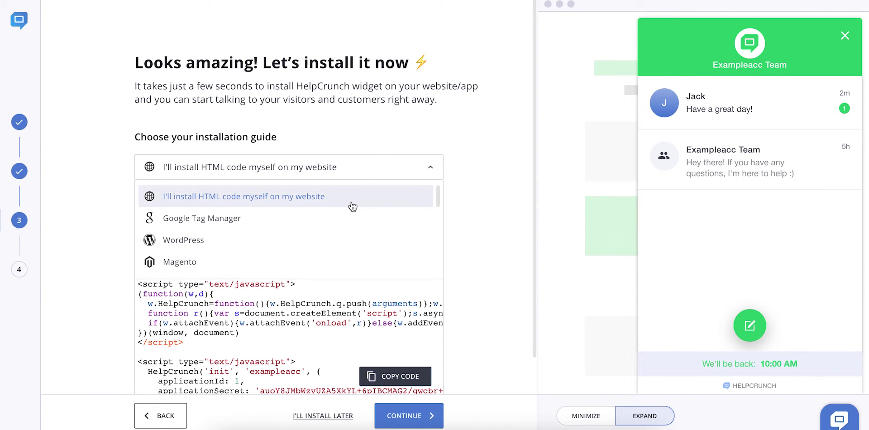
{"action": "scroll", "coordinate": [353, 207], "scroll_direction": "down", "scroll_amount": 4}
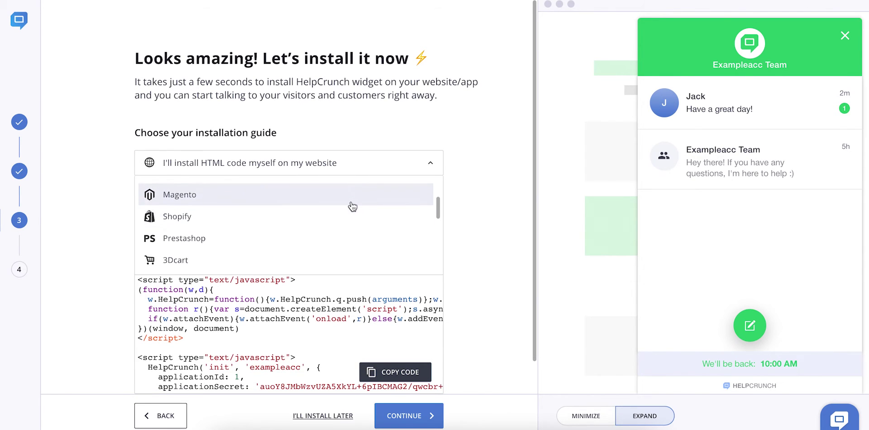
{"action": "scroll", "coordinate": [353, 206], "scroll_direction": "down", "scroll_amount": 3}
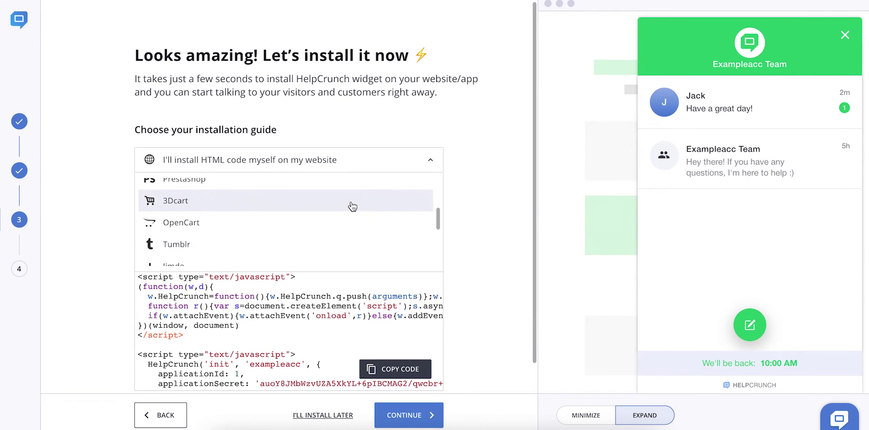
{"action": "scroll", "coordinate": [352, 207], "scroll_direction": "down", "scroll_amount": 3}
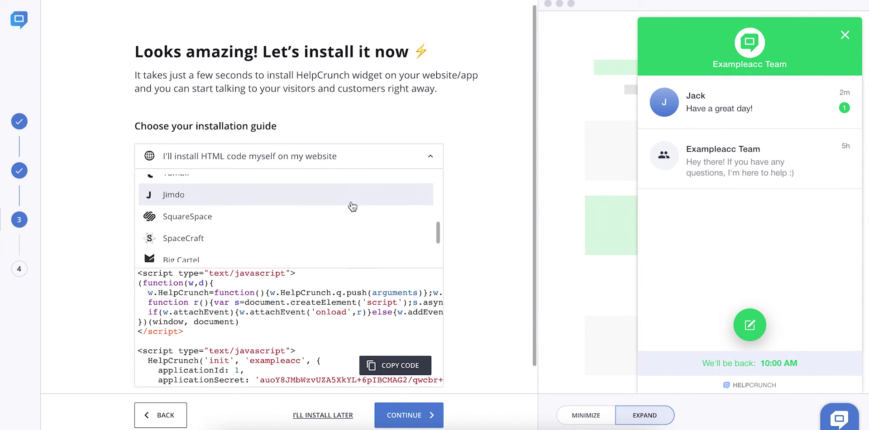
{"action": "scroll", "coordinate": [353, 207], "scroll_direction": "down", "scroll_amount": 3}
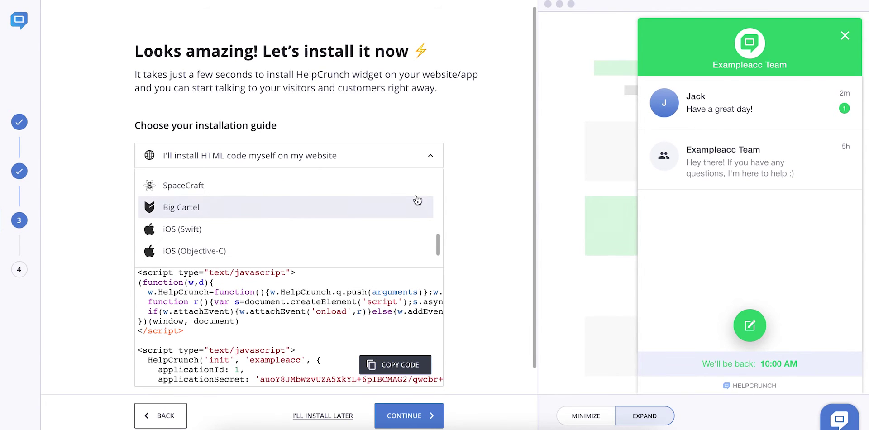
{"action": "left_click", "coordinate": [455, 192]}
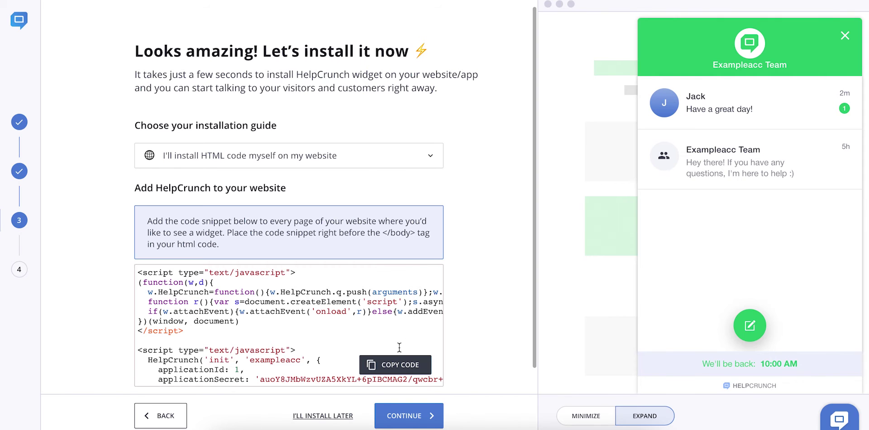
Step: Copy the HelpCrunch widget code snippet and continue the setup
{"action": "left_click", "coordinate": [397, 366]}
{"action": "scroll", "coordinate": [398, 367], "scroll_direction": "down", "scroll_amount": 4}
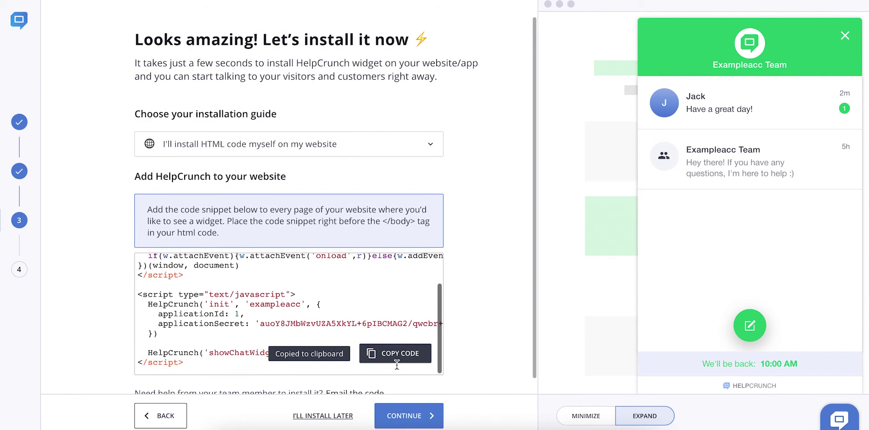
{"action": "left_click", "coordinate": [411, 416]}
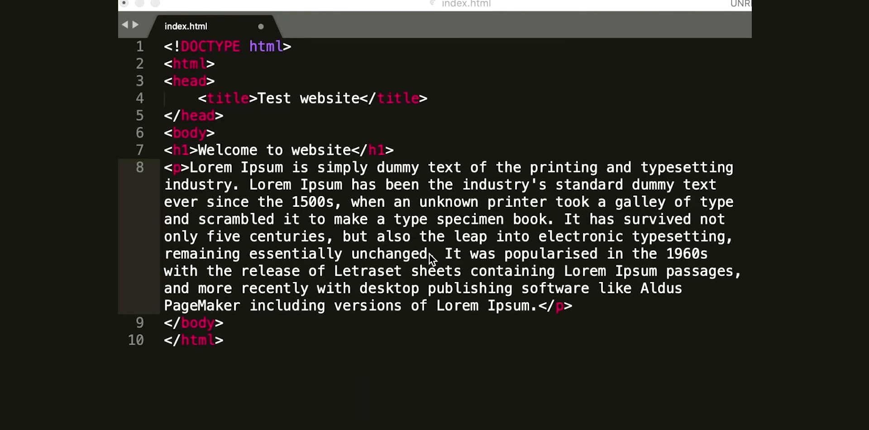
Step: Switch to the code editor and paste the widget code, including its application secret, on a new line before the closing body tag of index.html
{"action": "left_click", "coordinate": [576, 306]}
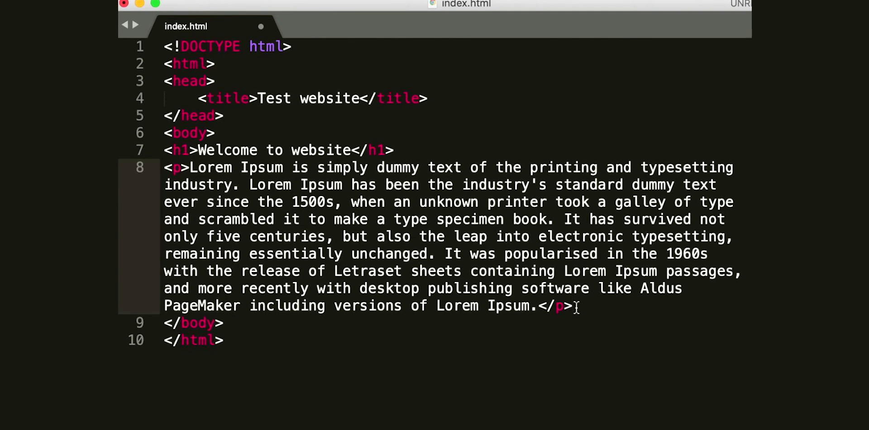
{"action": "key", "text": "Return"}
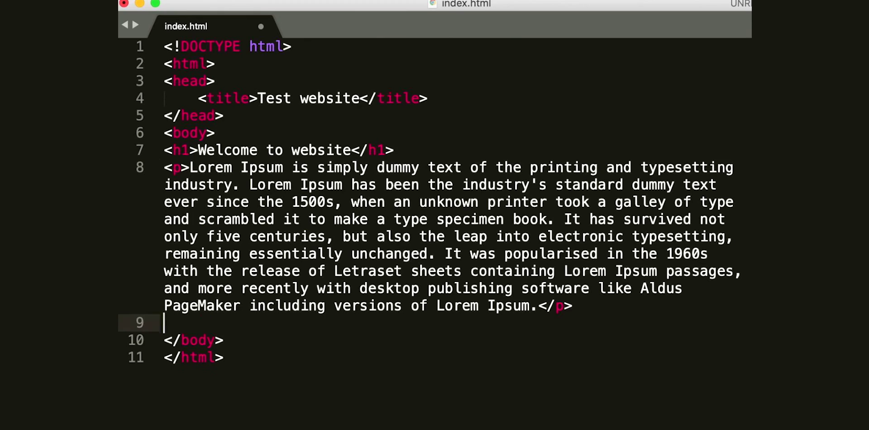
{"action": "key", "text": "super+v"}
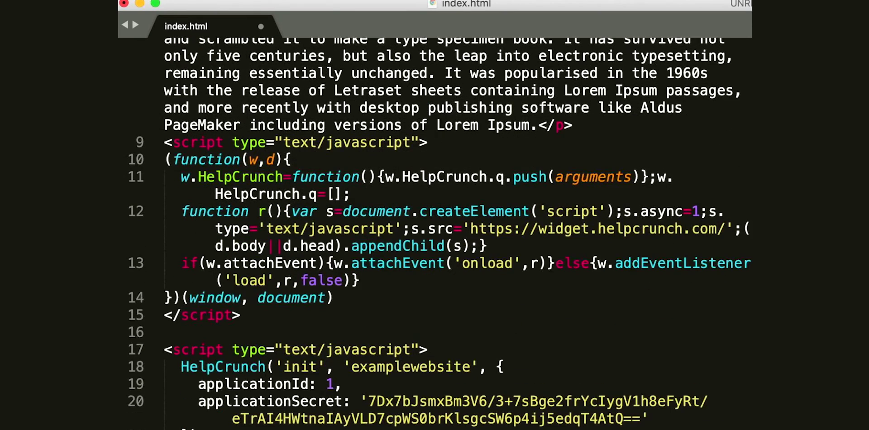
{"action": "scroll", "coordinate": [434, 234], "scroll_direction": "up", "scroll_amount": 5}
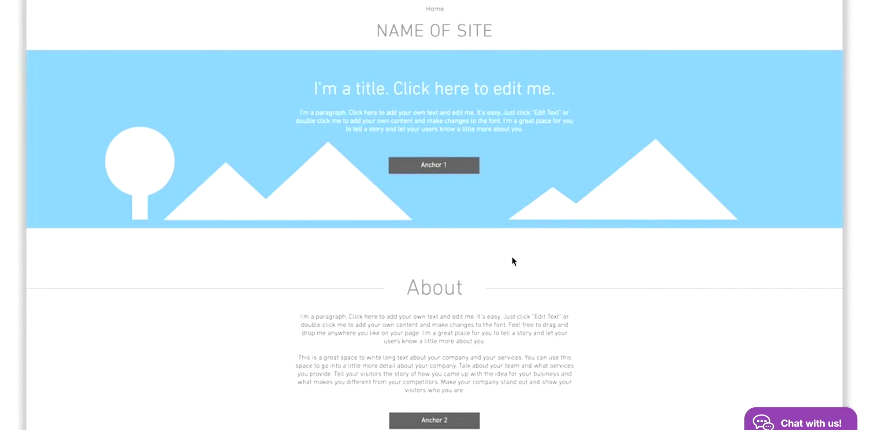
Step: Open the chat widget on the sample website and send the message "Hi! What pricing plans do you have?"
{"action": "left_click", "coordinate": [776, 419]}
{"action": "left_click", "coordinate": [734, 404]}
{"action": "type", "text": "H"}
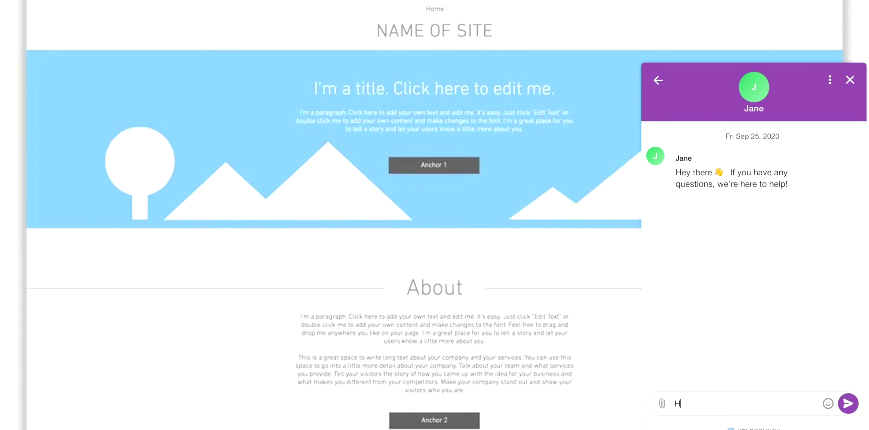
{"action": "type", "text": "i! What pricing plans do you have?"}
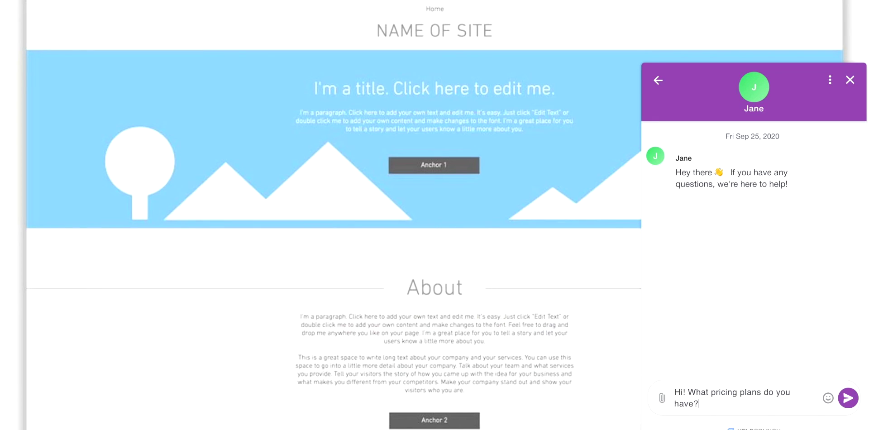
{"action": "key", "text": "Return"}
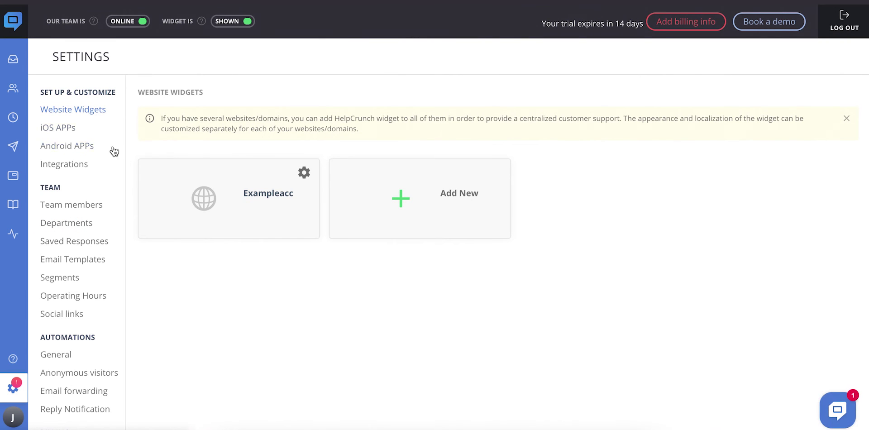
Step: Open the Exampleacc website widget in the HelpCrunch settings, copy its JavaScript code and apply the widget settings
{"action": "left_click", "coordinate": [189, 199]}
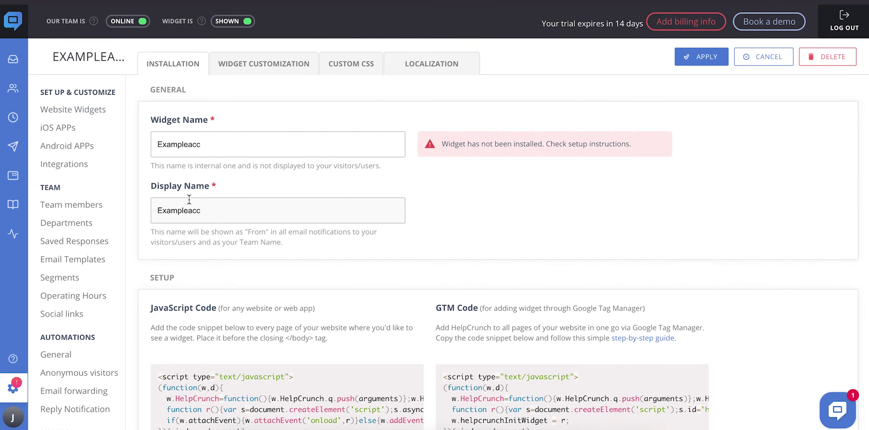
{"action": "scroll", "coordinate": [311, 264], "scroll_direction": "down", "scroll_amount": 6}
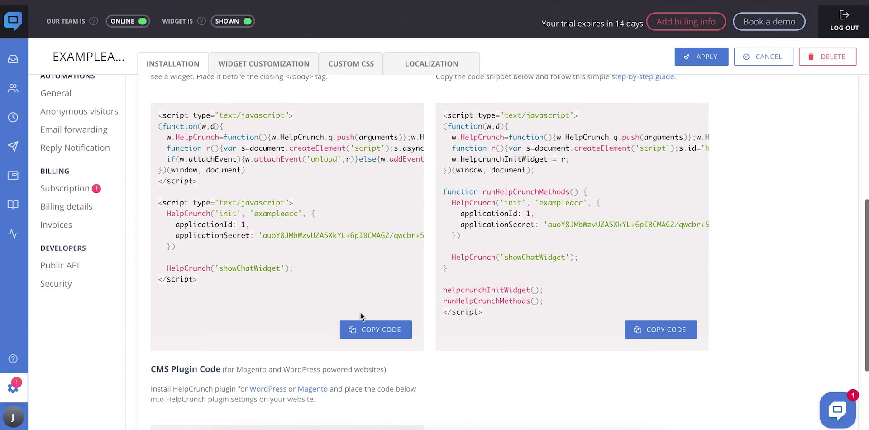
{"action": "left_click", "coordinate": [372, 333]}
{"action": "scroll", "coordinate": [373, 333], "scroll_direction": "up", "scroll_amount": 6}
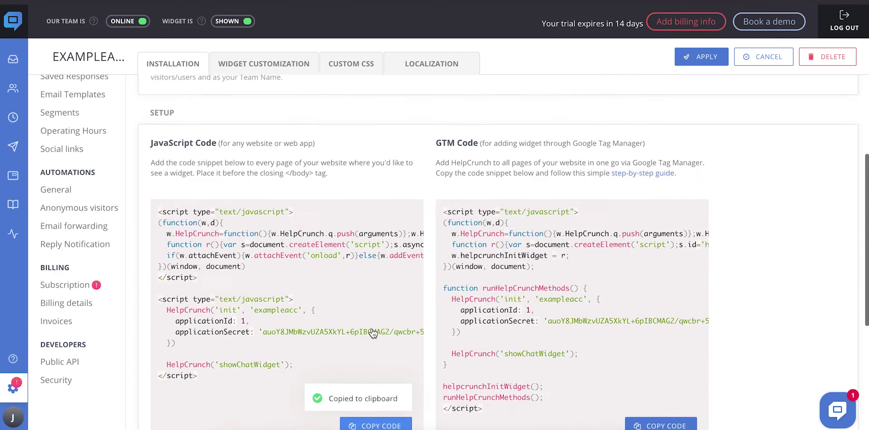
{"action": "left_click", "coordinate": [685, 59]}
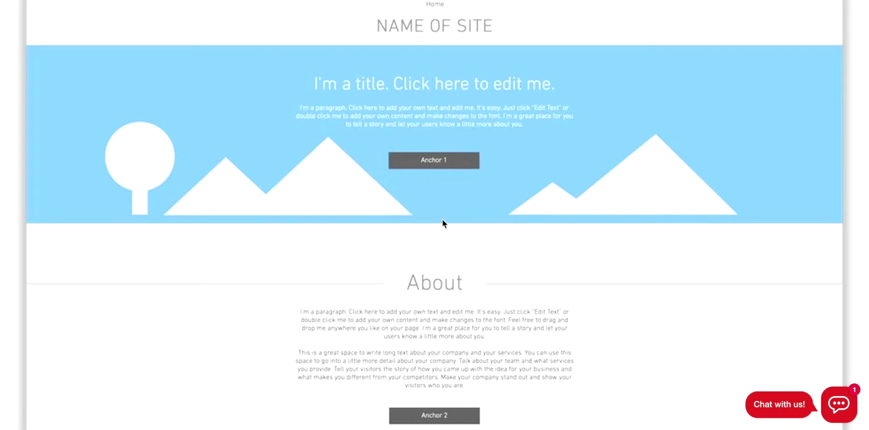
Step: Start a new conversation in the sample website's chat widget and send a pasted message
{"action": "left_click", "coordinate": [845, 400]}
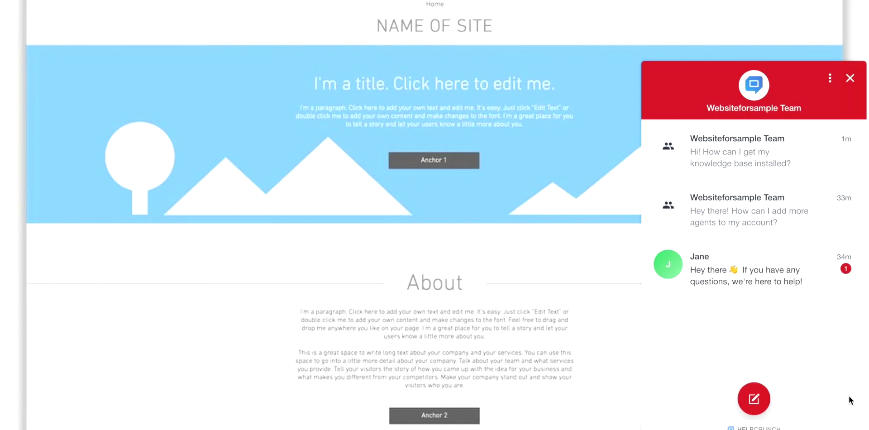
{"action": "left_click", "coordinate": [759, 412]}
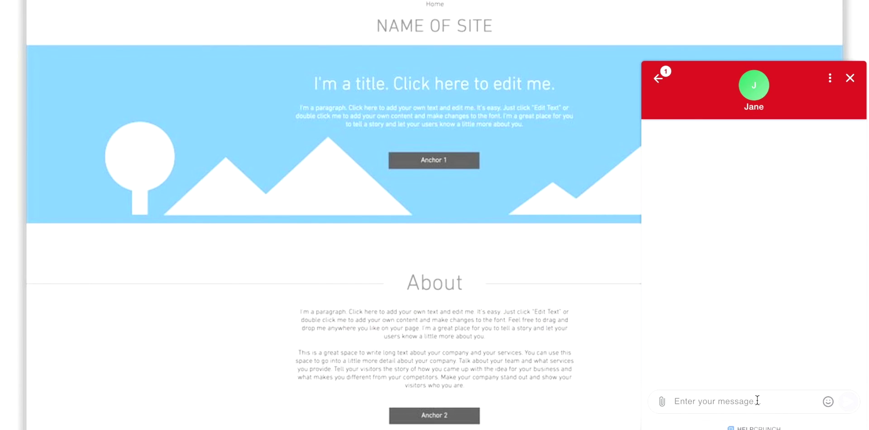
{"action": "key", "text": "ctrl+v"}
{"action": "key", "text": "Return"}
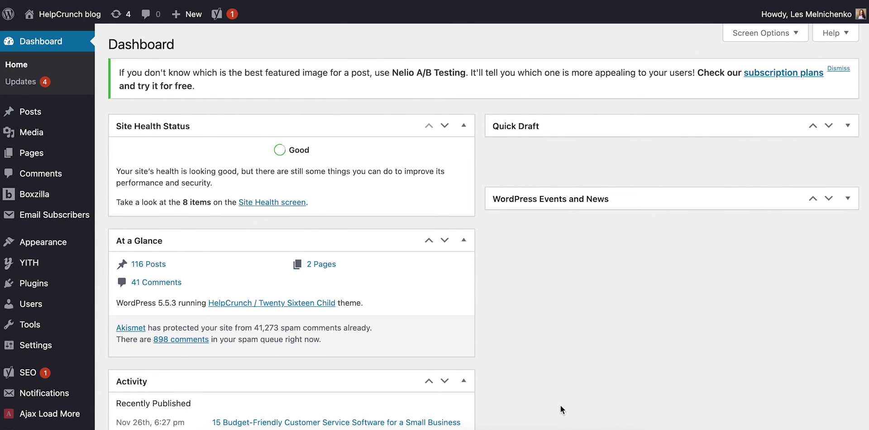
Step: In the WordPress admin, search for new plugins with "helpcrunch" and install HelpCrunch Live Chat
{"action": "mouse_move", "coordinate": [55, 284]}
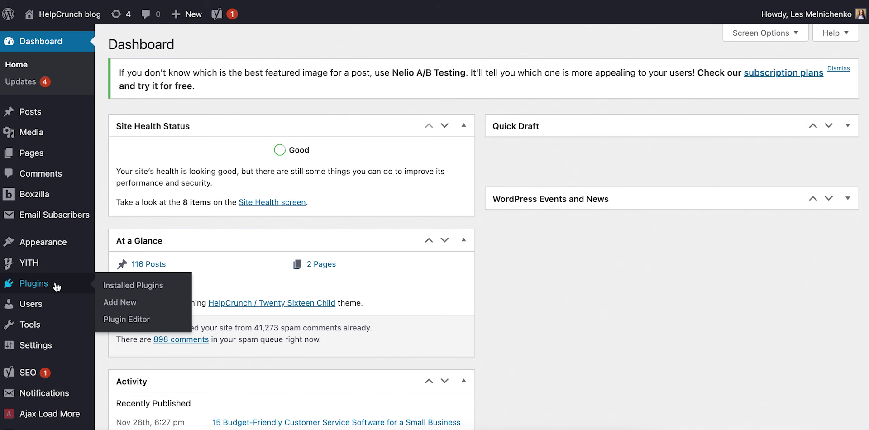
{"action": "left_click", "coordinate": [125, 308]}
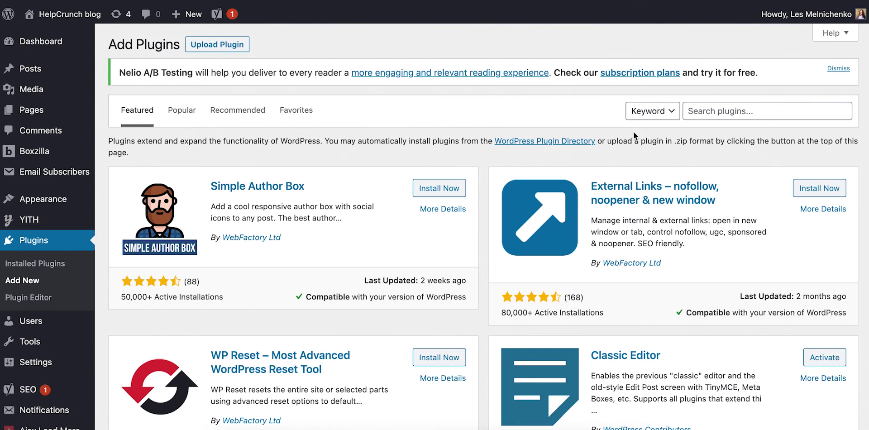
{"action": "left_click", "coordinate": [728, 104]}
{"action": "type", "text": "helpcrunch"}
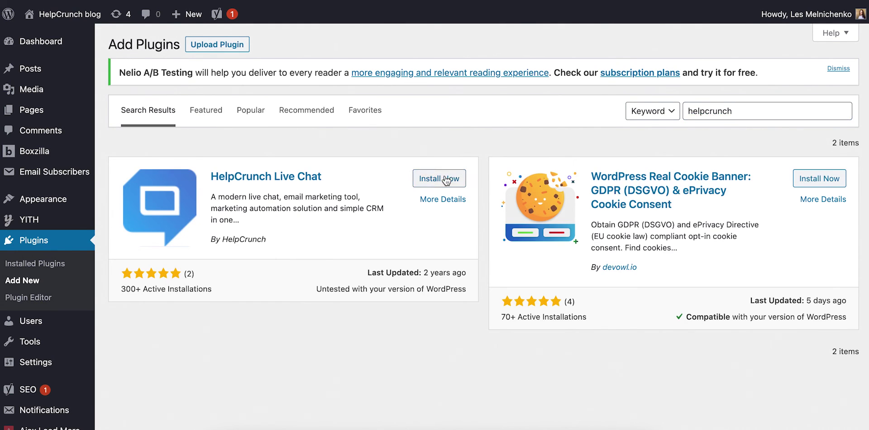
{"action": "left_click", "coordinate": [446, 179]}
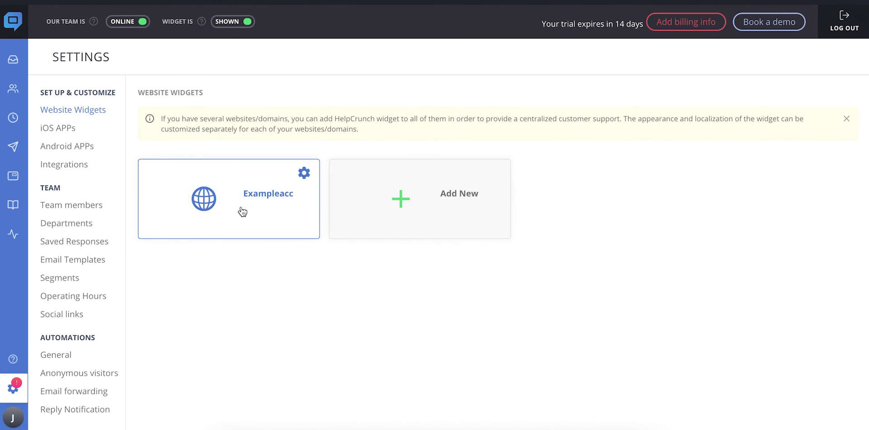
Step: Switch to the HelpCrunch settings and copy the CMS Plugin Code of the Exampleacc website widget
{"action": "left_click", "coordinate": [243, 212]}
{"action": "scroll", "coordinate": [241, 205], "scroll_direction": "down", "scroll_amount": 10}
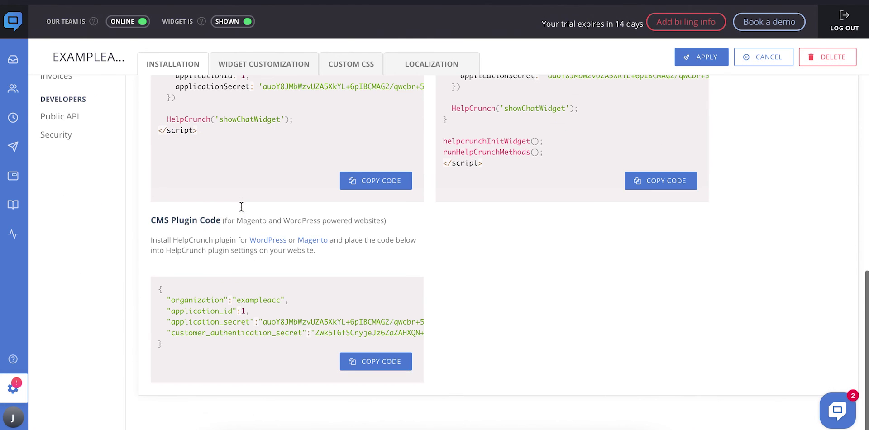
{"action": "left_click", "coordinate": [400, 361]}
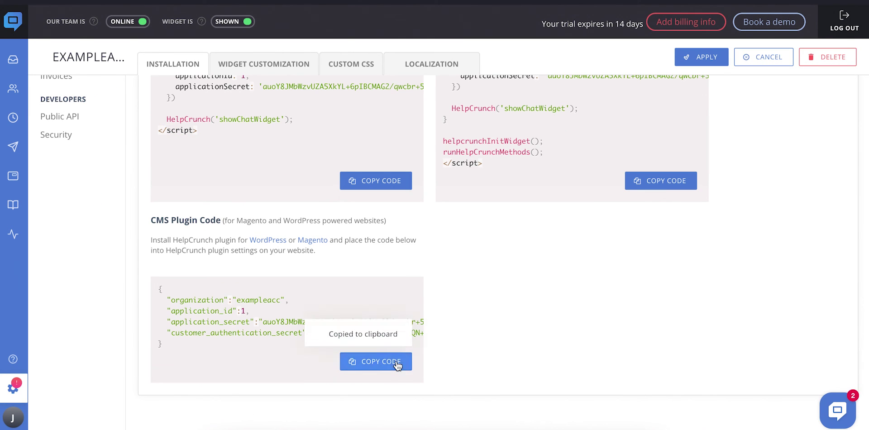
{"action": "scroll", "coordinate": [536, 289], "scroll_direction": "up", "scroll_amount": 10}
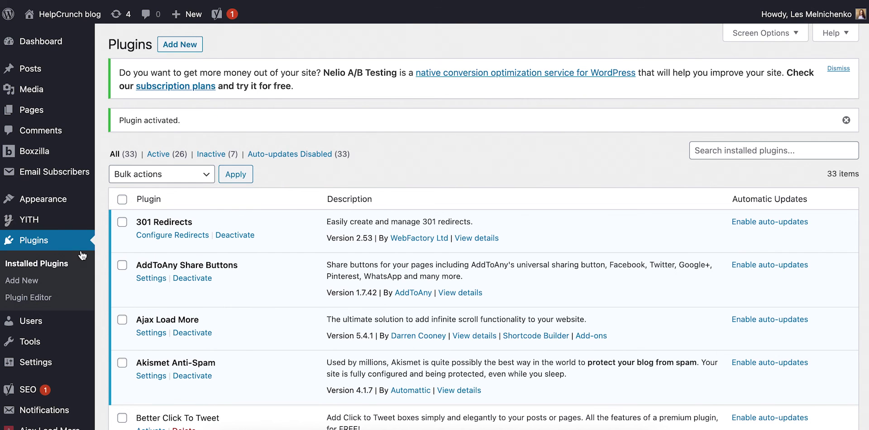
Step: In WordPress, open the HelpCrunch Live Chat plugin's settings and replace the HelpCrunch API Code with the copied plugin code
{"action": "scroll", "coordinate": [229, 288], "scroll_direction": "down", "scroll_amount": 2}
{"action": "scroll", "coordinate": [230, 288], "scroll_direction": "down", "scroll_amount": 12}
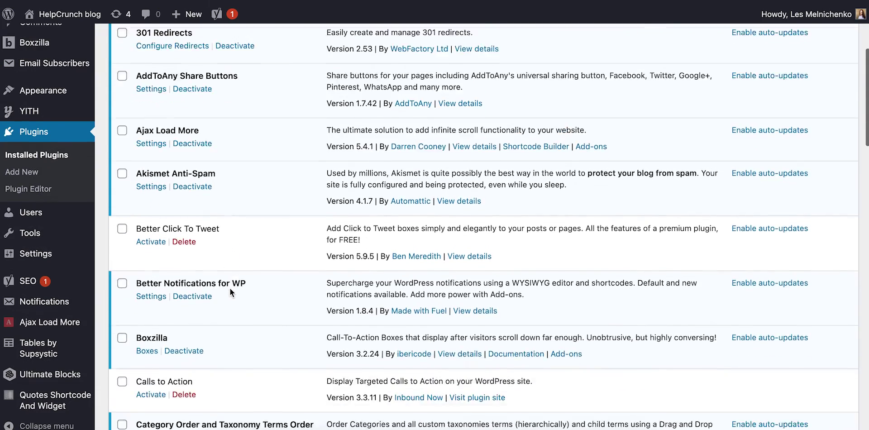
{"action": "scroll", "coordinate": [230, 289], "scroll_direction": "down", "scroll_amount": 1}
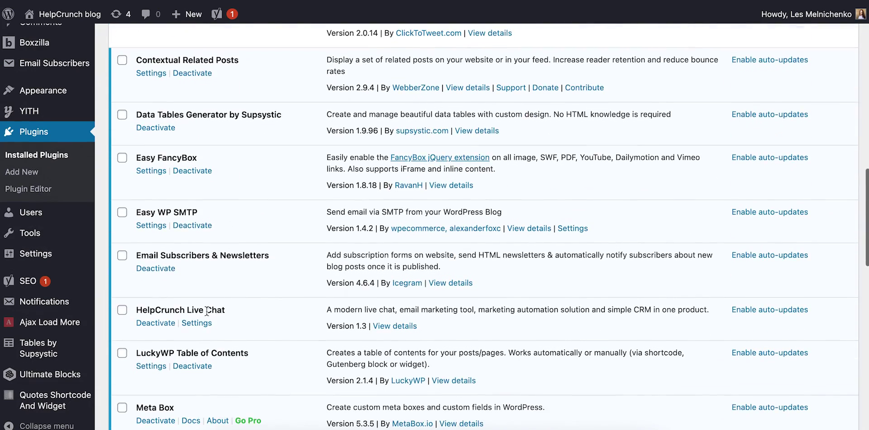
{"action": "left_click", "coordinate": [197, 324]}
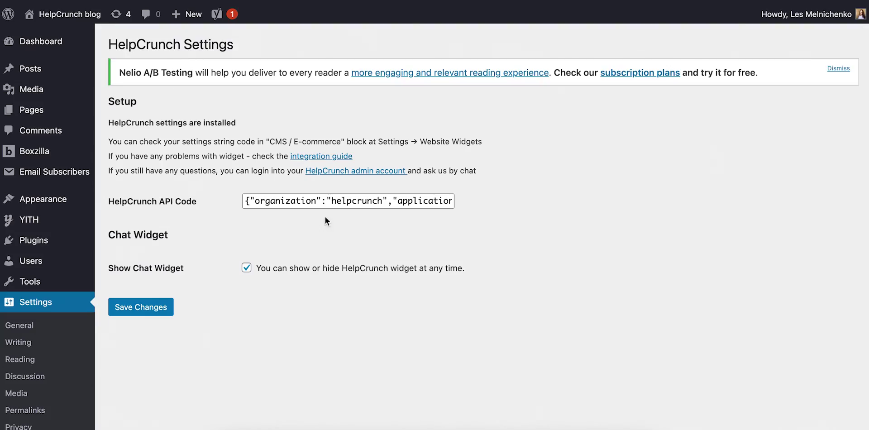
{"action": "triple_click", "coordinate": [341, 202]}
{"action": "key", "text": "ctrl+v"}
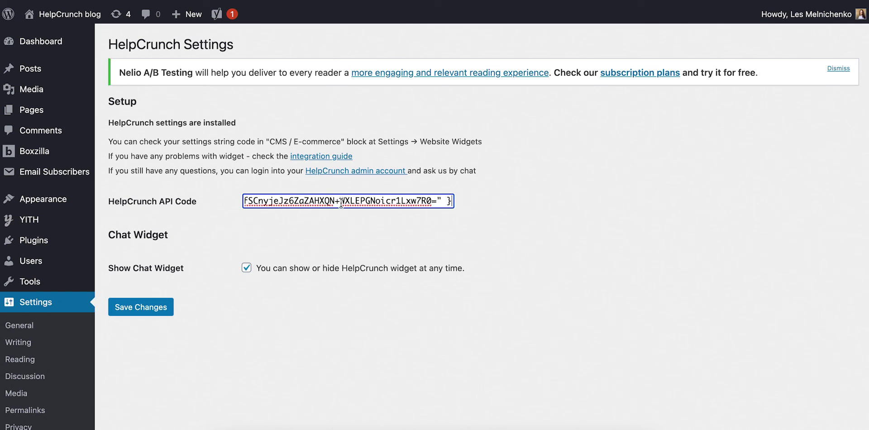